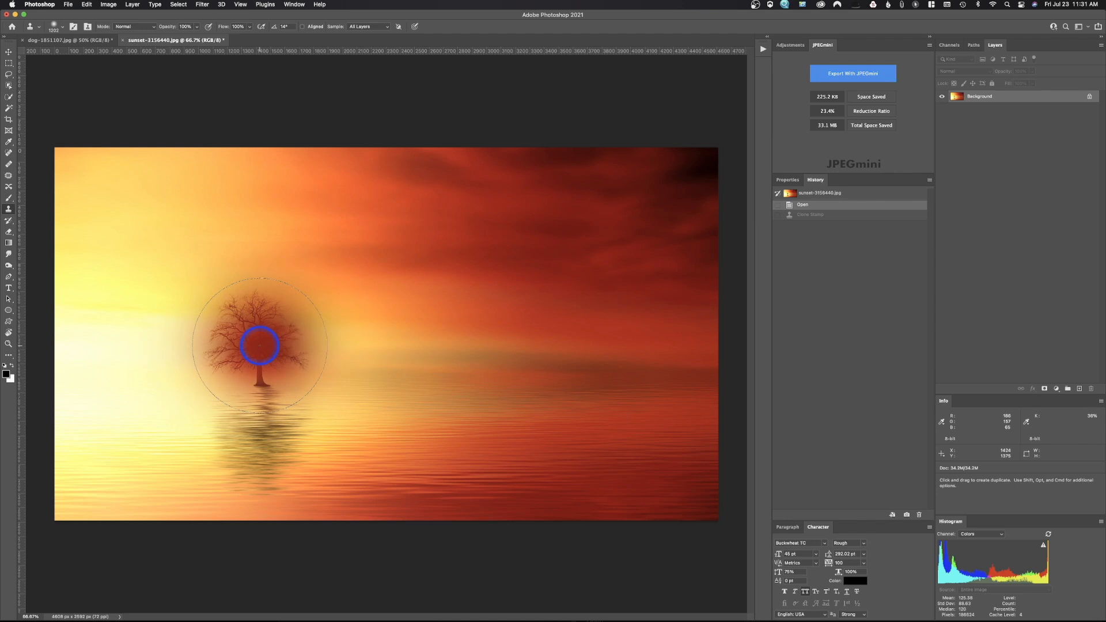
# Step: Resize the soft Clone Stamp brush so that it covers the whole tree
pyautogui.moveTo(259, 345); pyautogui.dragTo(265, 343)
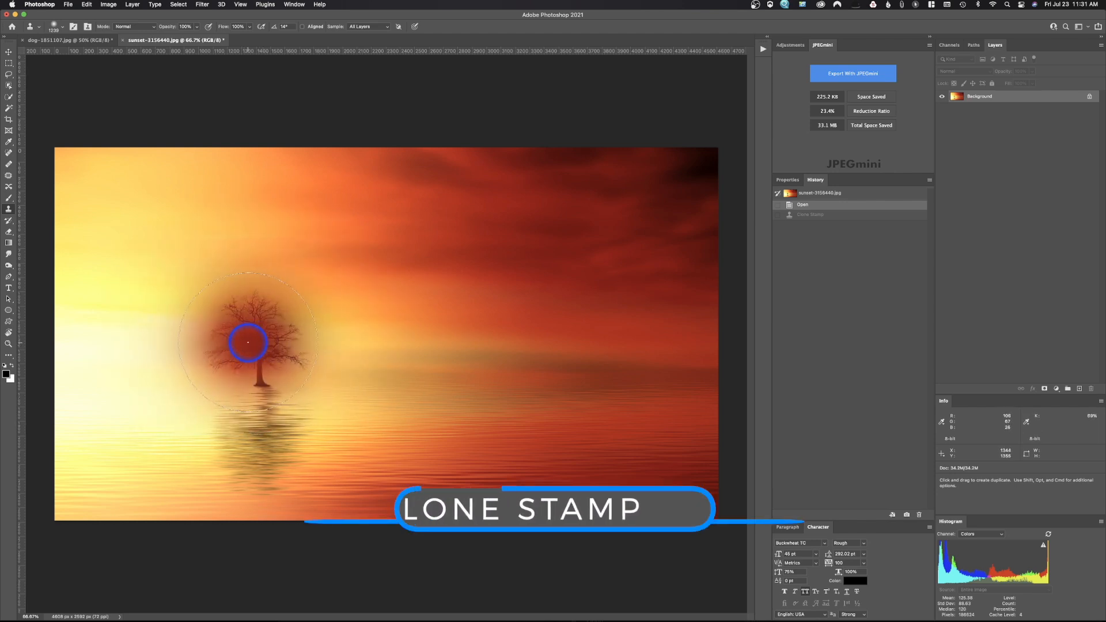
pyautogui.moveTo(248, 342); pyautogui.dragTo(253, 338)
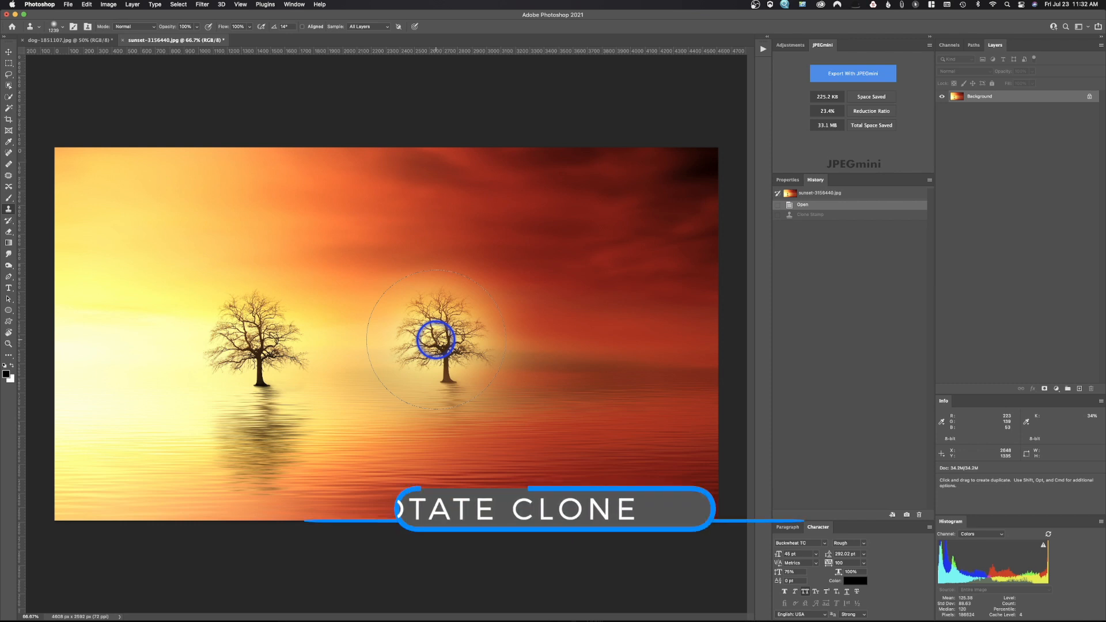
# Step: Tilt the clone source preview of the second tree in both directions and bring it back upright
pyautogui.hotkey('alt', 'shift')
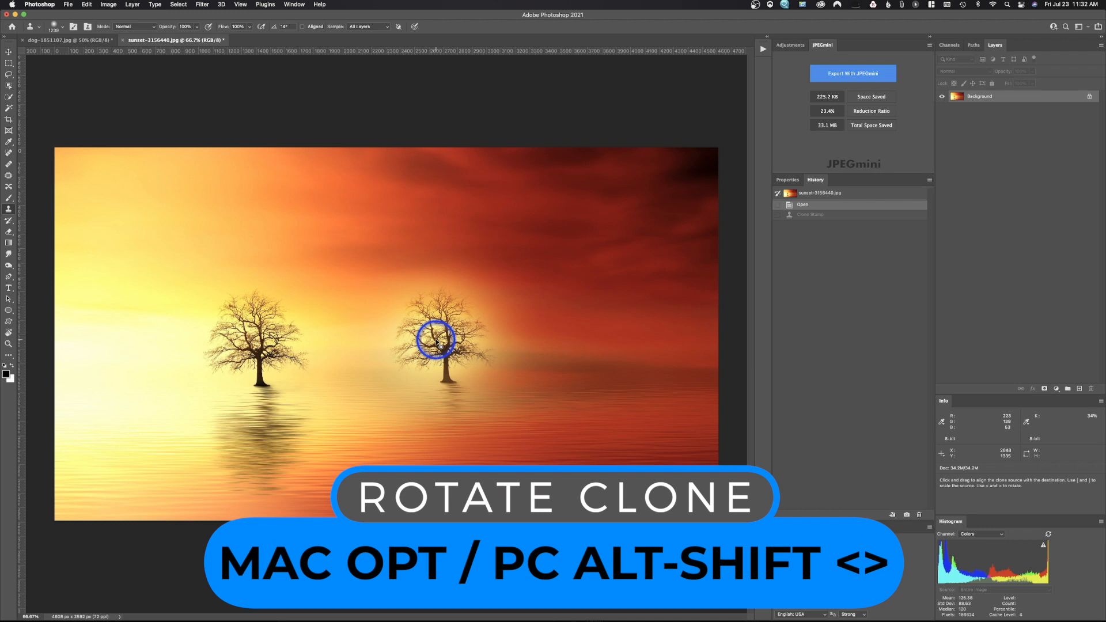
pyautogui.hotkey('alt', 'shift', '.')
pyautogui.hotkey('alt', 'shift', '.')
pyautogui.hotkey('alt', 'shift', '.')
pyautogui.hotkey('alt', 'shift', '.')
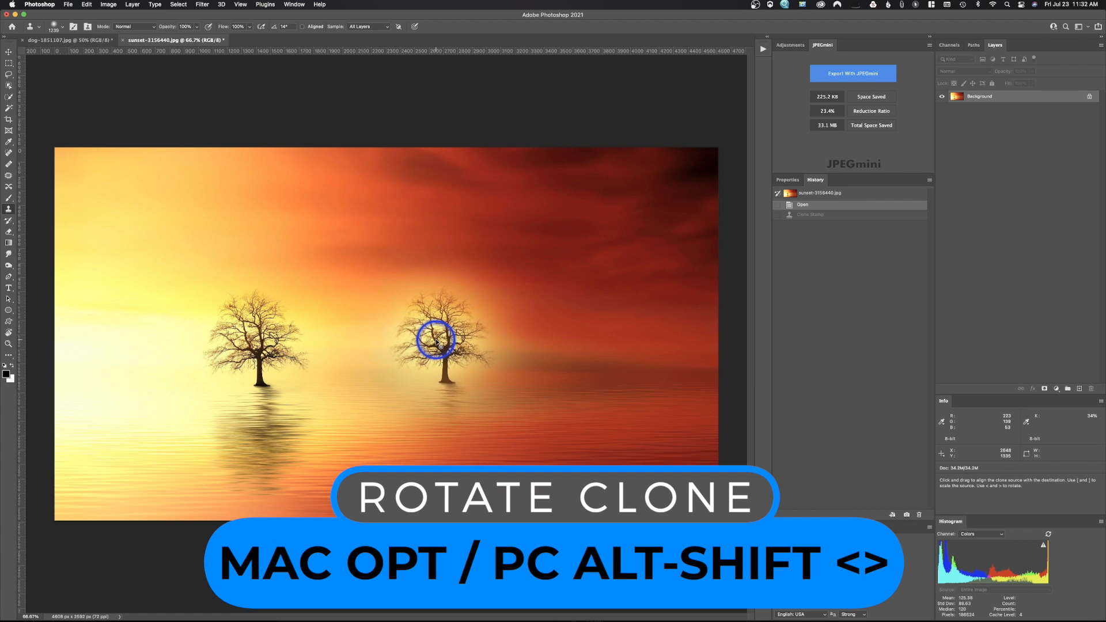
pyautogui.hotkey('alt', 'shift', '.')
pyautogui.hotkey('alt', 'shift', '.')
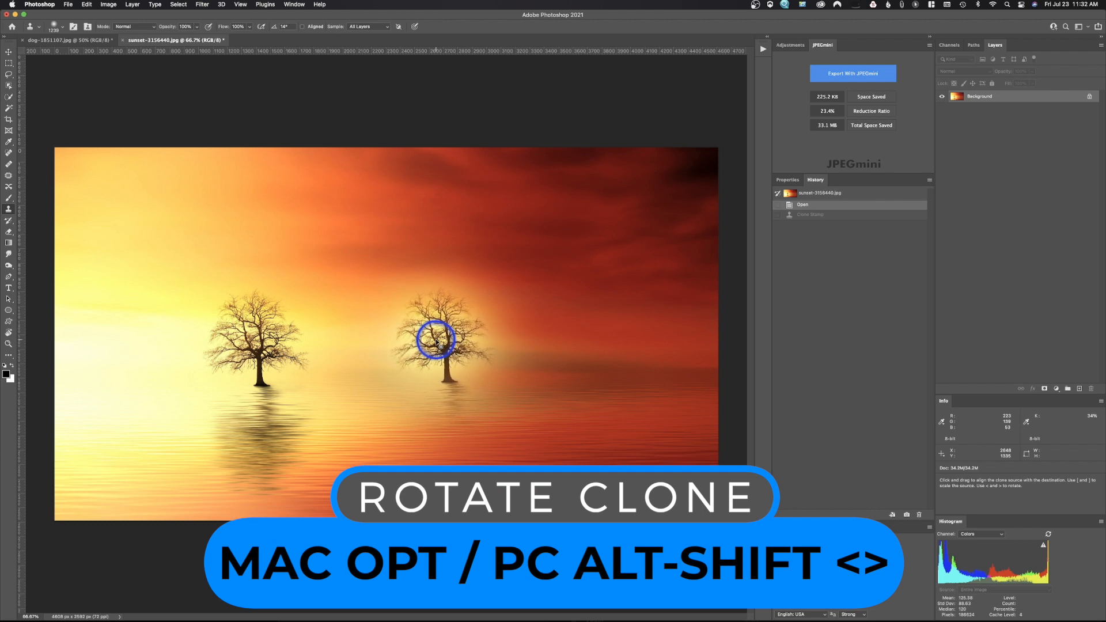
pyautogui.hotkey('alt', 'shift', ',')
pyautogui.hotkey('alt', 'shift', ',')
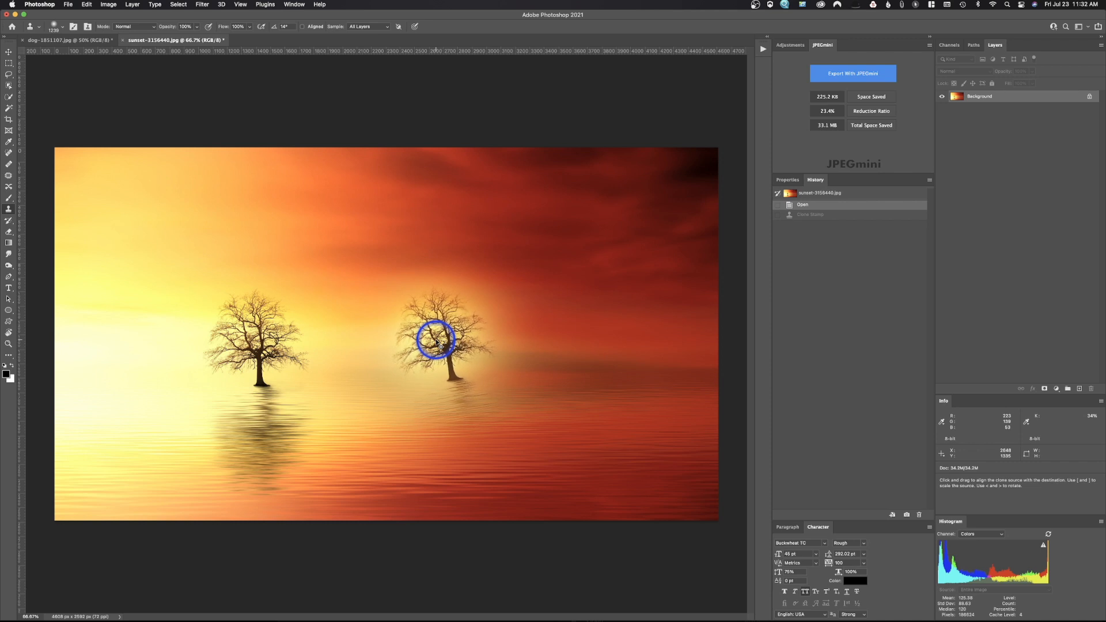
pyautogui.hotkey('alt', 'shift', '.')
pyautogui.hotkey('alt', 'shift', '.')
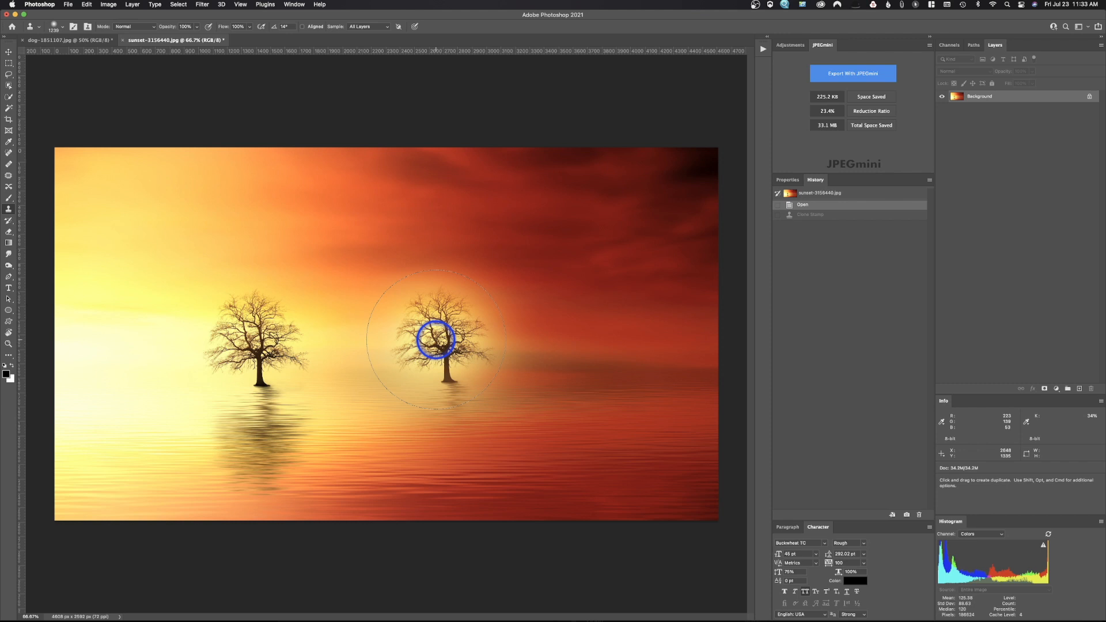
# Step: Scale up the clone source preview of the second tree in small increments
pyautogui.hotkey('alt', 'shift')
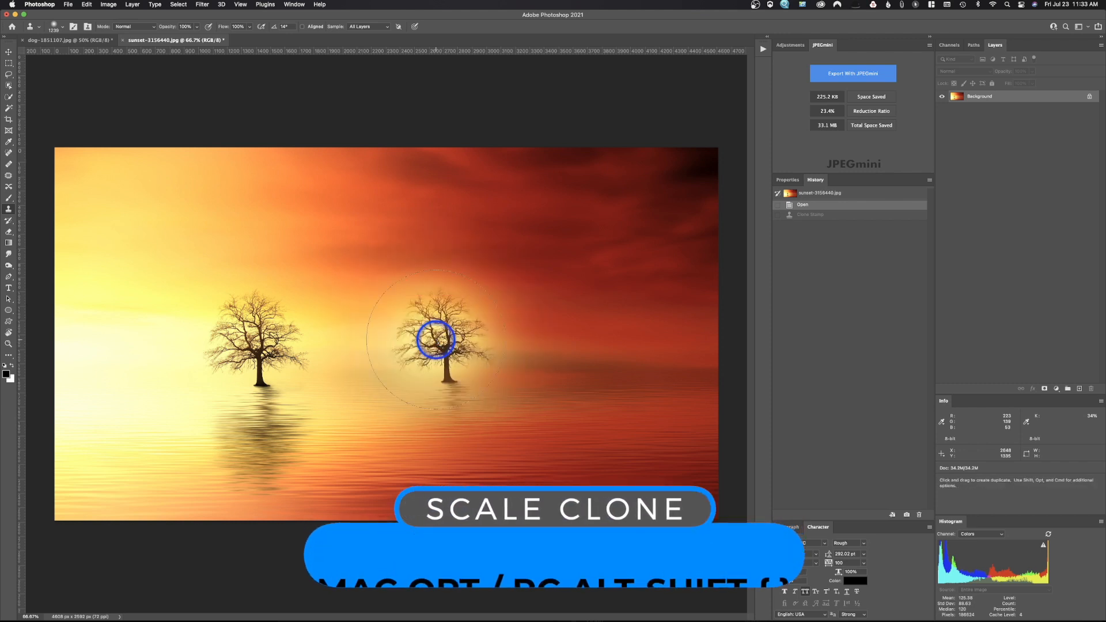
pyautogui.hotkey('alt', 'shift')
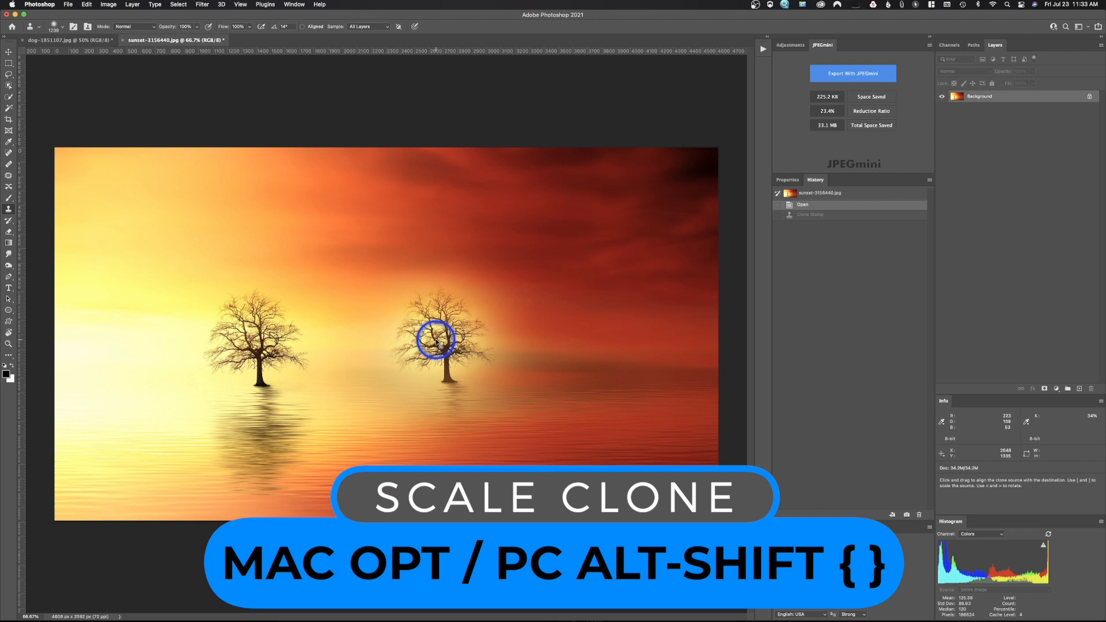
pyautogui.hotkey('alt', 'shift', ']')
pyautogui.hotkey('alt', 'shift', ']')
pyautogui.hotkey('alt', 'shift', ']')
pyautogui.hotkey('alt', 'shift', ']')
pyautogui.hotkey('alt', 'shift', ']')
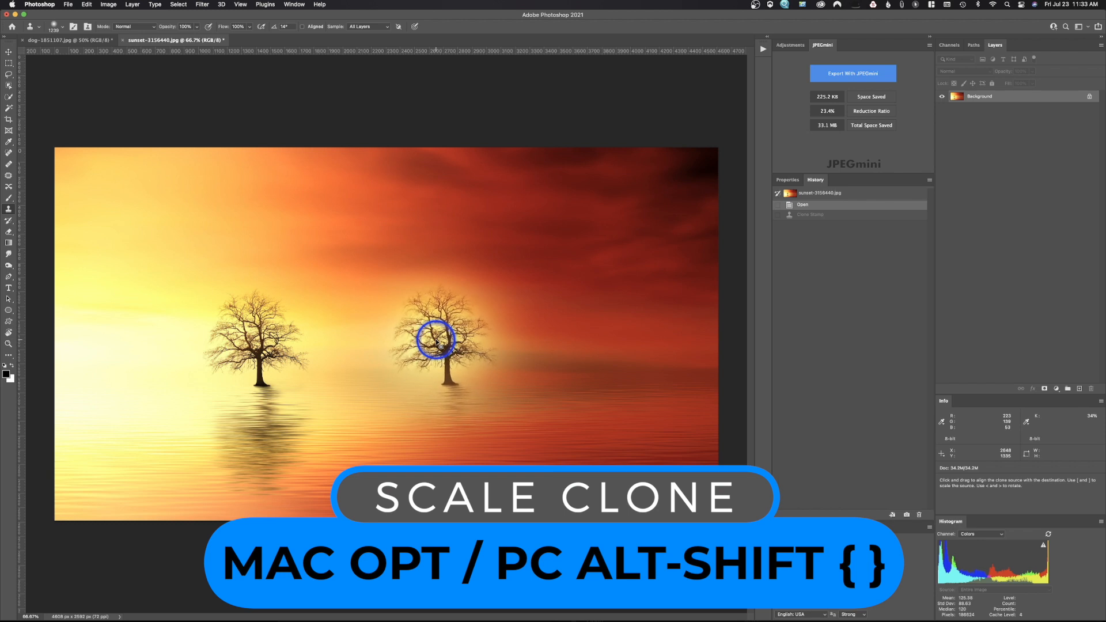
pyautogui.hotkey('alt', 'shift', ']')
pyautogui.hotkey('alt', 'shift', ']')
pyautogui.hotkey('alt', 'shift', ']')
pyautogui.hotkey('alt', 'shift', ']')
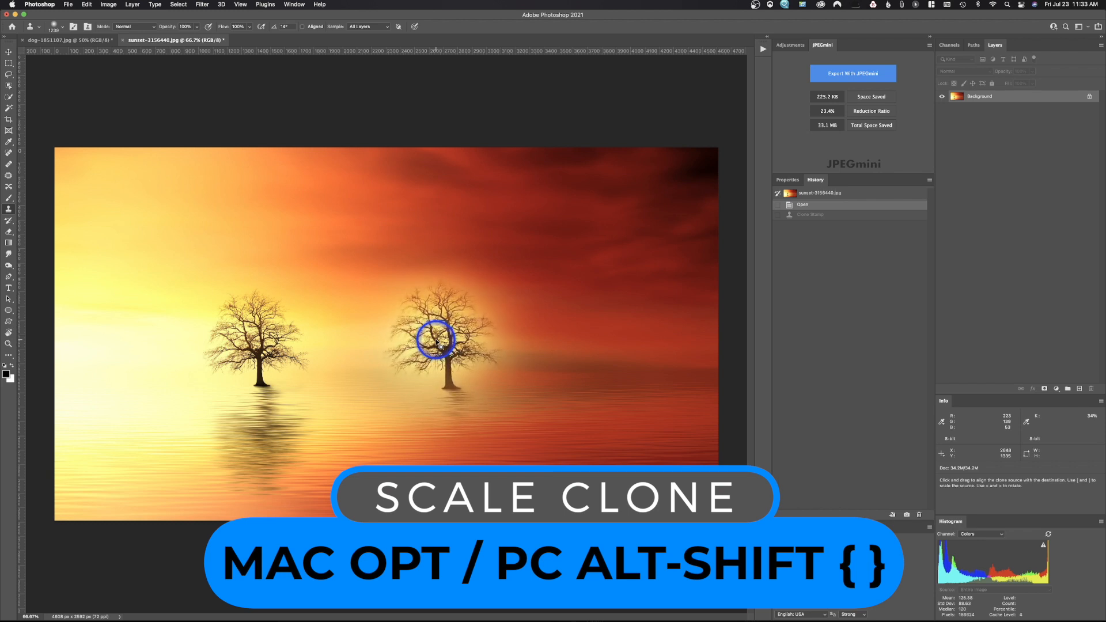
pyautogui.hotkey('alt', 'shift', ']')
pyautogui.hotkey('alt', 'shift', ']')
pyautogui.hotkey('alt', 'shift', ']')
pyautogui.hotkey('alt', 'shift', ']')
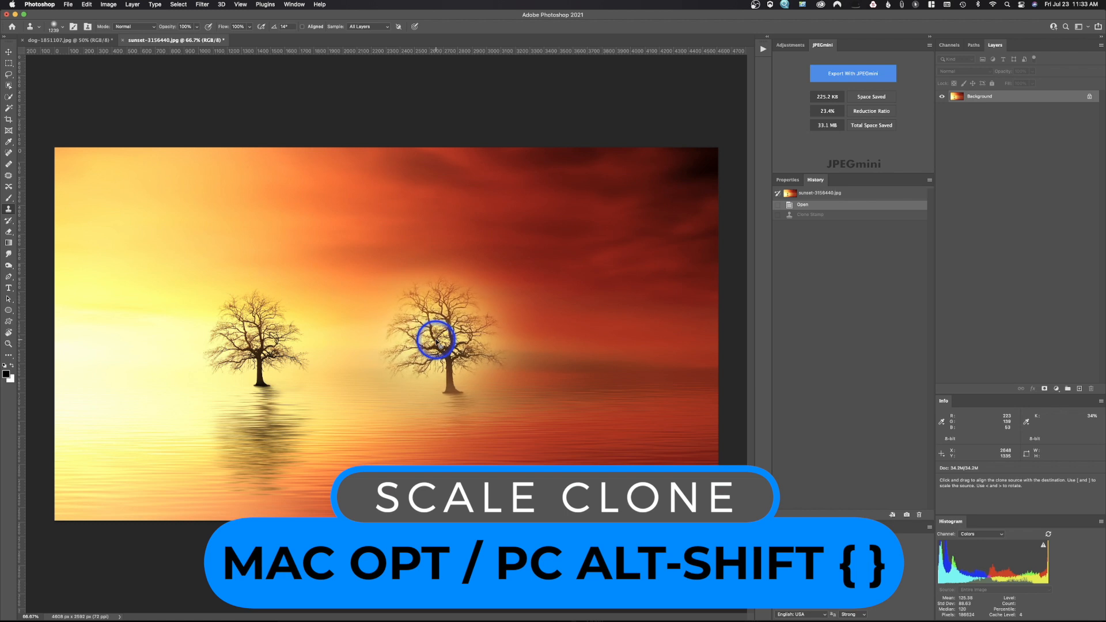
pyautogui.hotkey('alt', 'shift', ']')
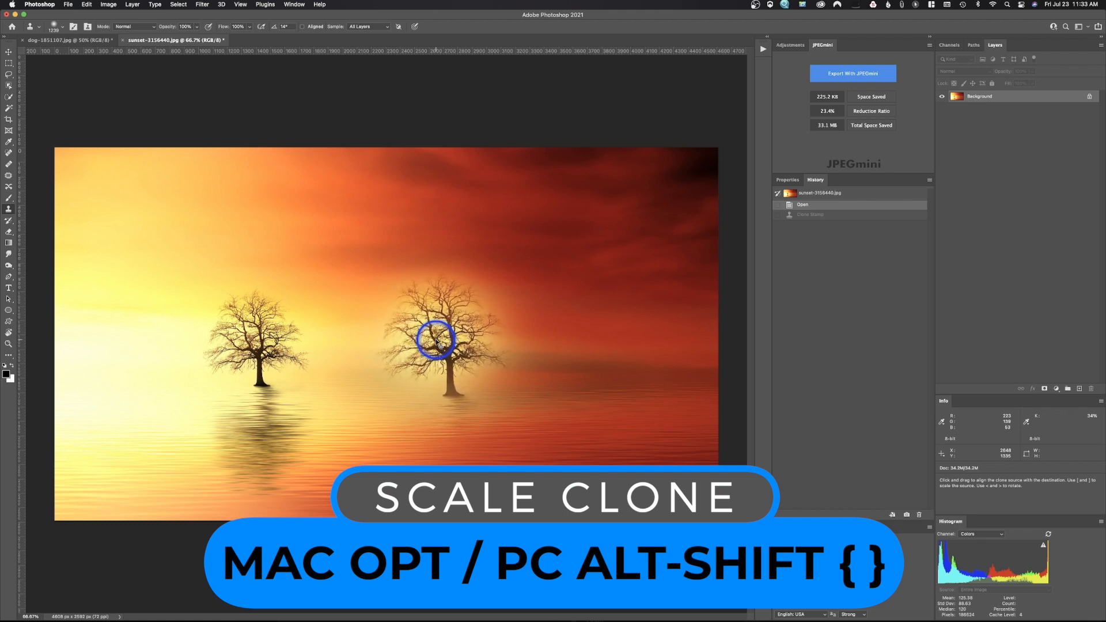
# Step: Scale the enlarged clone source preview of the second tree back down in small increments
pyautogui.hotkey('alt', 'shift', '[')
pyautogui.hotkey('alt', 'shift', '[')
pyautogui.hotkey('alt', 'shift', '[')
pyautogui.hotkey('alt', 'shift', '[')
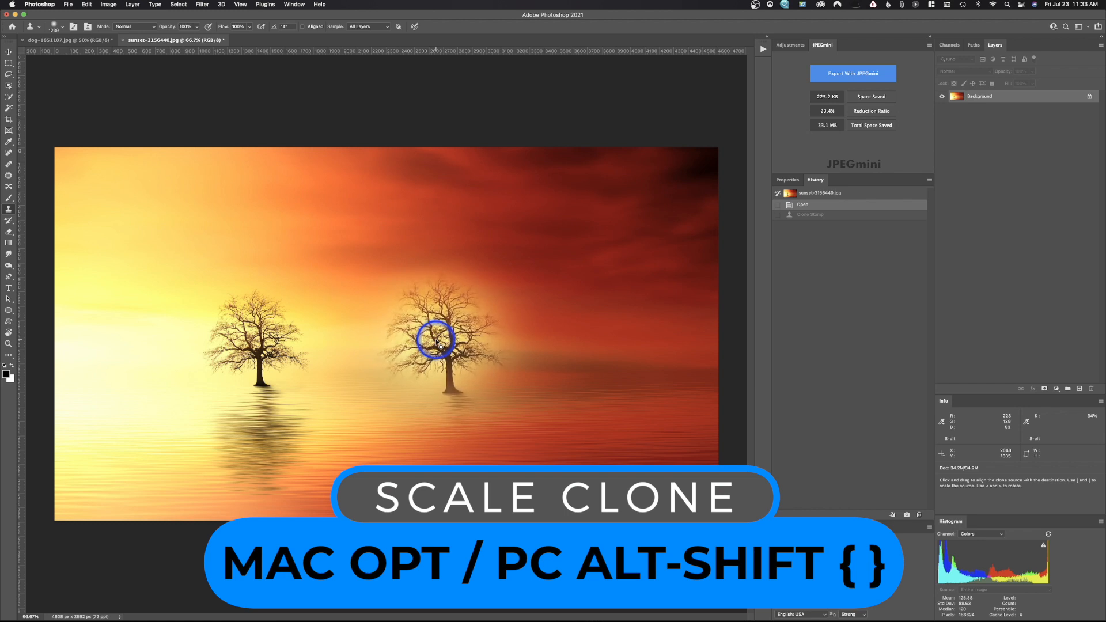
pyautogui.hotkey('alt', 'shift', '[')
pyautogui.hotkey('alt', 'shift', '[')
pyautogui.hotkey('alt', 'shift', '[')
pyautogui.hotkey('alt', 'shift', '[')
pyautogui.hotkey('alt', 'shift', '[')
pyautogui.hotkey('alt', 'shift', '[')
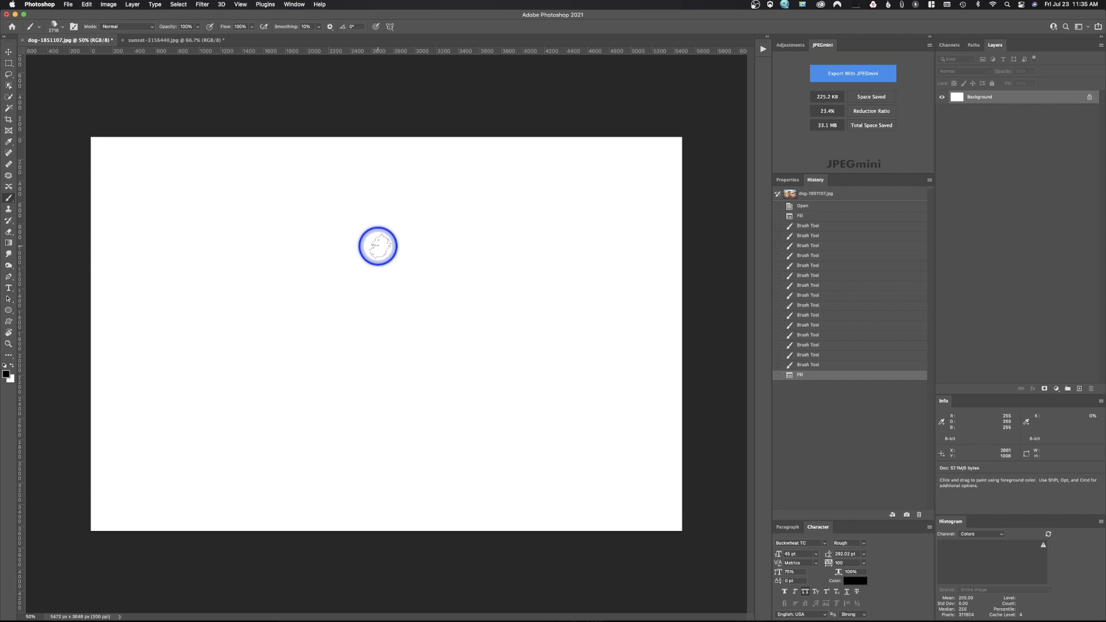
# Step: Review the available brush presets and reduce the brush size on the blank white canvas
pyautogui.click(63, 30)
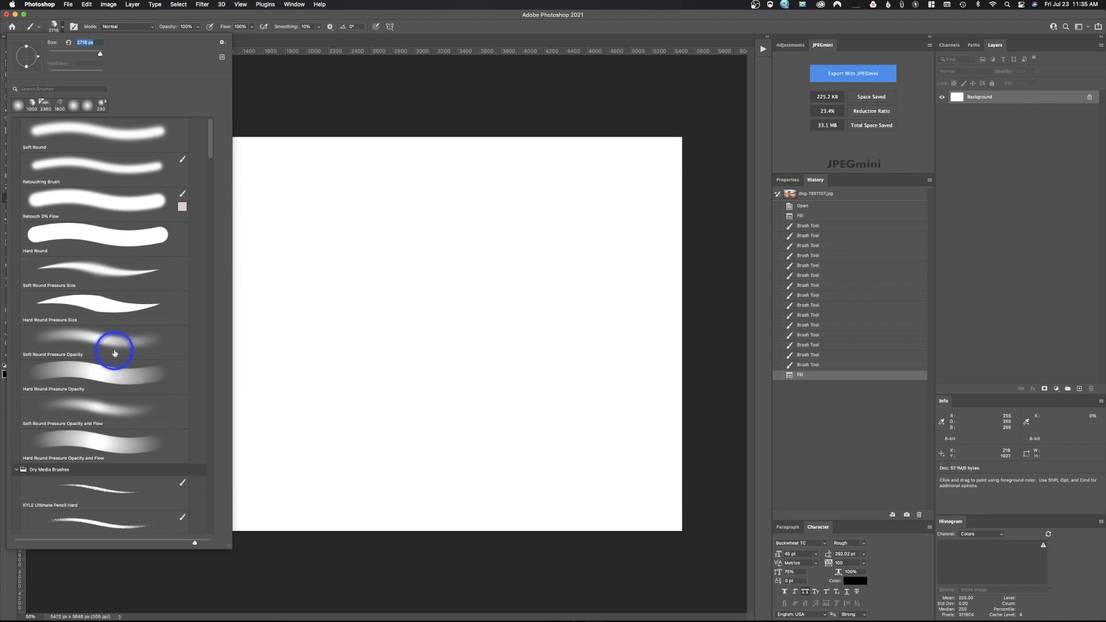
pyautogui.click(62, 27)
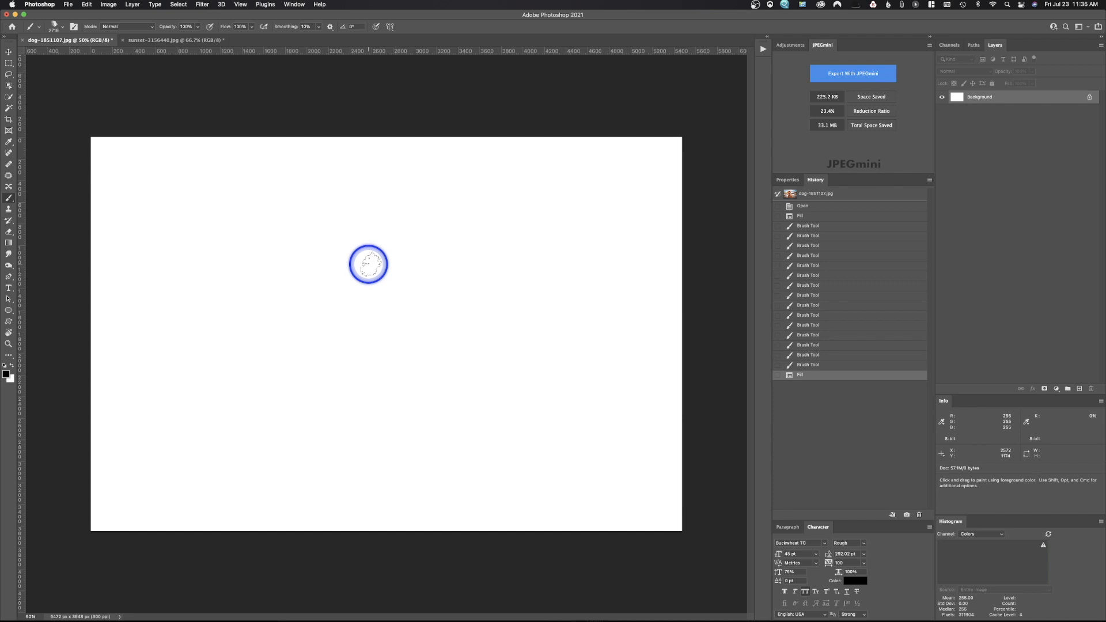
pyautogui.press('[')
pyautogui.press('[')
pyautogui.press('[')
pyautogui.press('[')
pyautogui.press('[')
pyautogui.press('[')
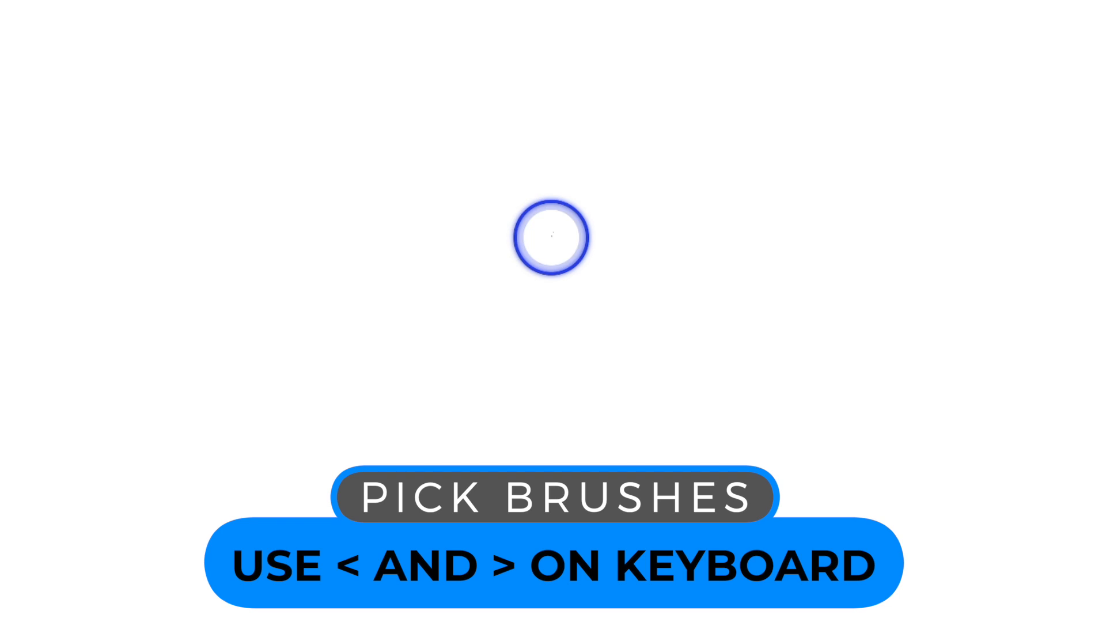
# Step: Cycle forward through the brush presets one at a time, previewing each tip outline over the blank canvas
pyautogui.press('.')
pyautogui.press('.')
pyautogui.press('.')
pyautogui.press('.')
pyautogui.press('.')
pyautogui.press('.')
pyautogui.press('.')
pyautogui.press('.')
pyautogui.press('.')
pyautogui.press('.')
pyautogui.press('.')
pyautogui.press('.')
pyautogui.press('.')
pyautogui.press('.')
pyautogui.press('.')
pyautogui.press('.')
pyautogui.press('.')
pyautogui.press('.')
pyautogui.press('.')
pyautogui.press('.')
pyautogui.press('.')
pyautogui.press('.')
pyautogui.press('.')
pyautogui.press('.')
pyautogui.press('.')
pyautogui.press('.')
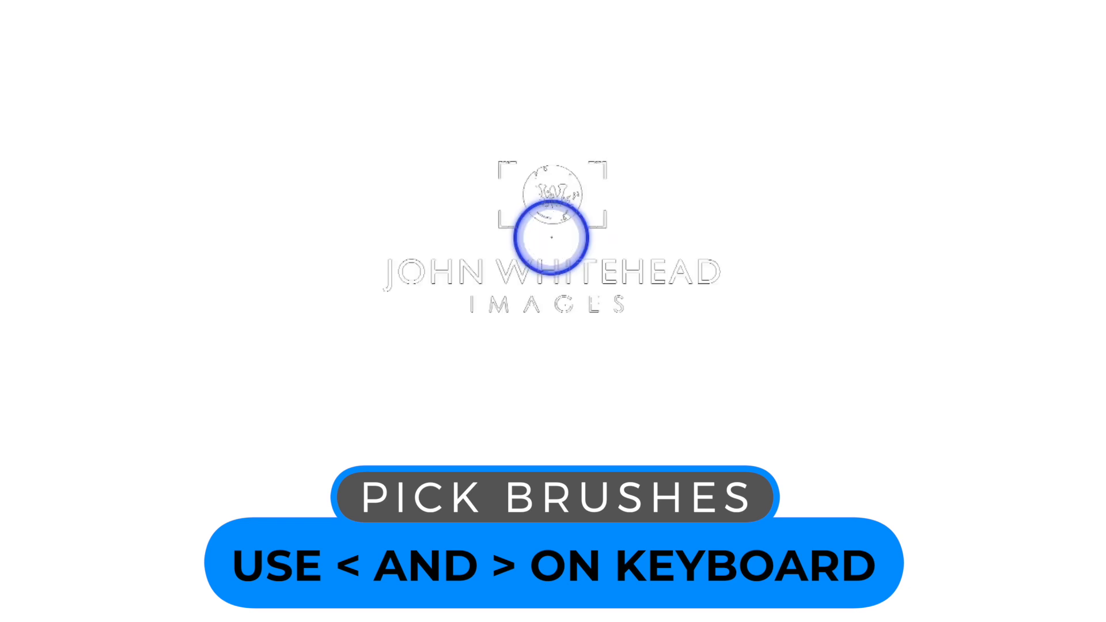
pyautogui.press('.')
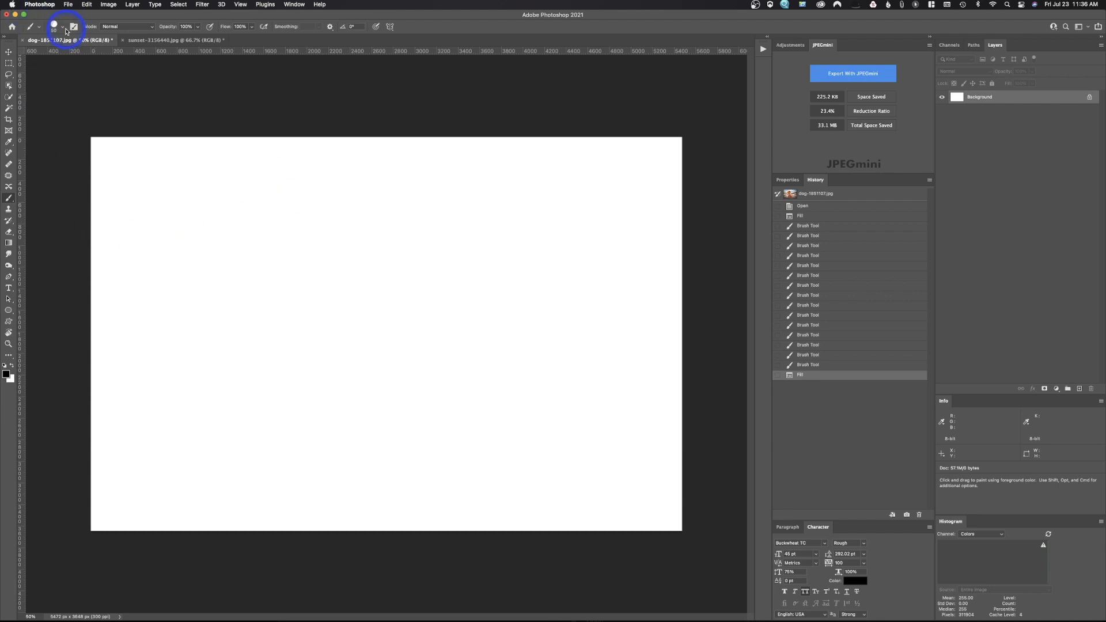
# Step: Choose the 1000 px soft brush preset at the start of the watercolor brush group
pyautogui.click(64, 27)
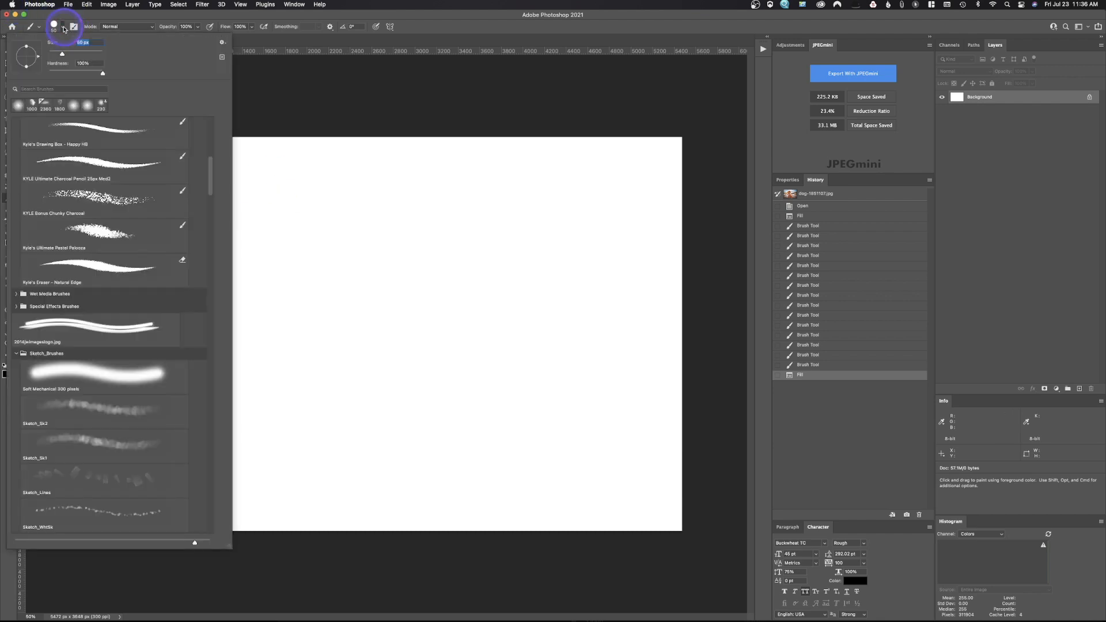
pyautogui.scroll(-5, 116, 276)
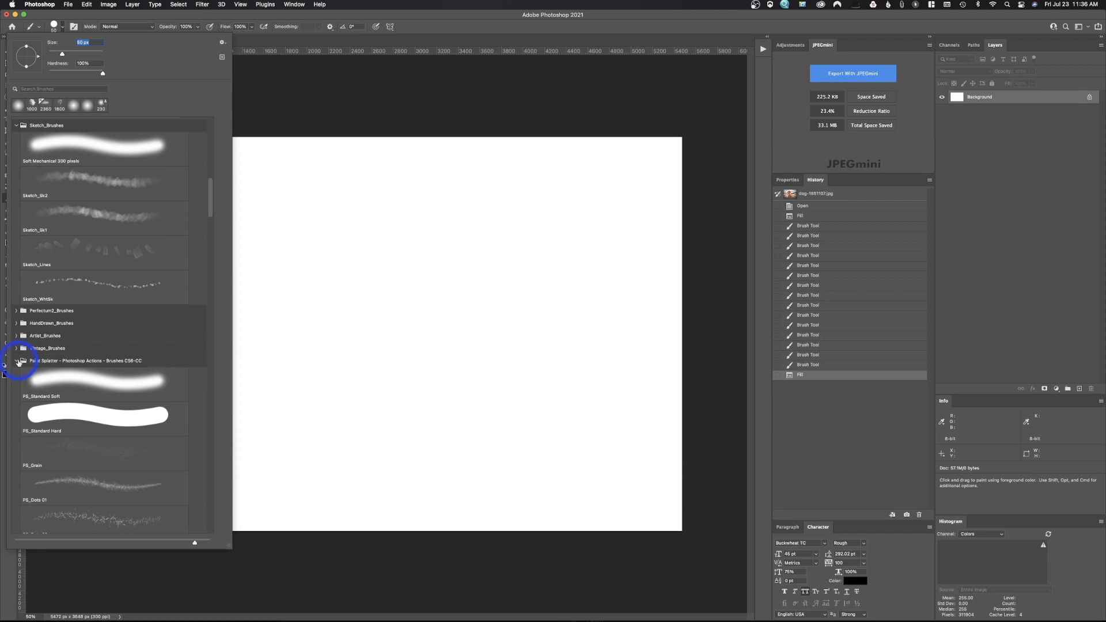
pyautogui.scroll(-10, 46, 322)
pyautogui.click(74, 279)
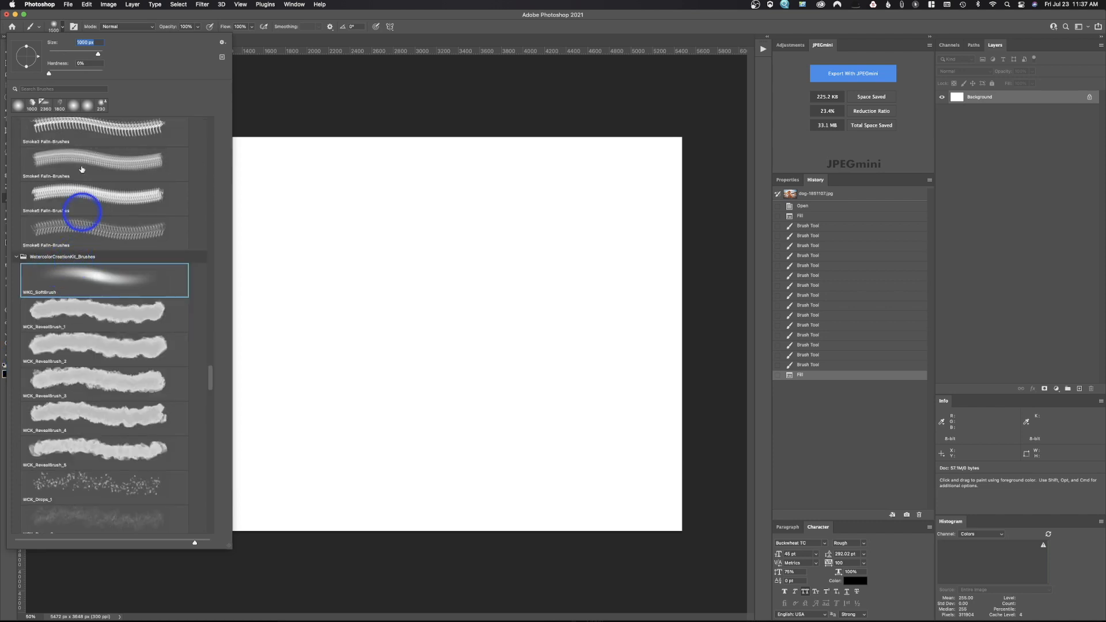
pyautogui.click(60, 27)
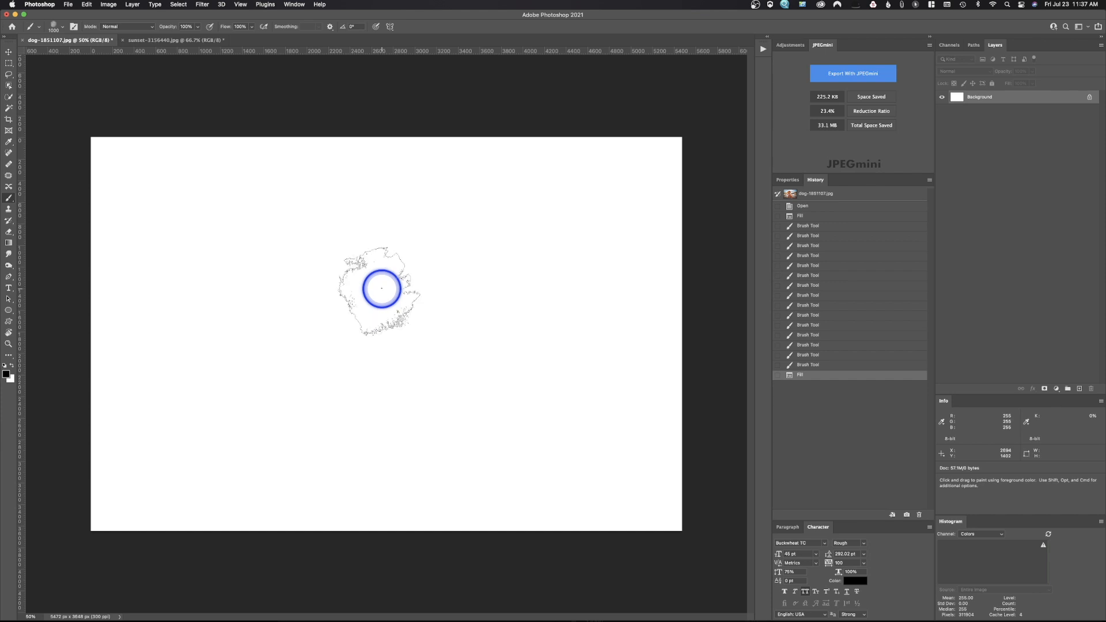
# Step: Advance through the following presets to a 1000 px cloud-like watercolor brush and paint a wide dark horizontal band across the canvas
pyautogui.press('.')
pyautogui.press('.')
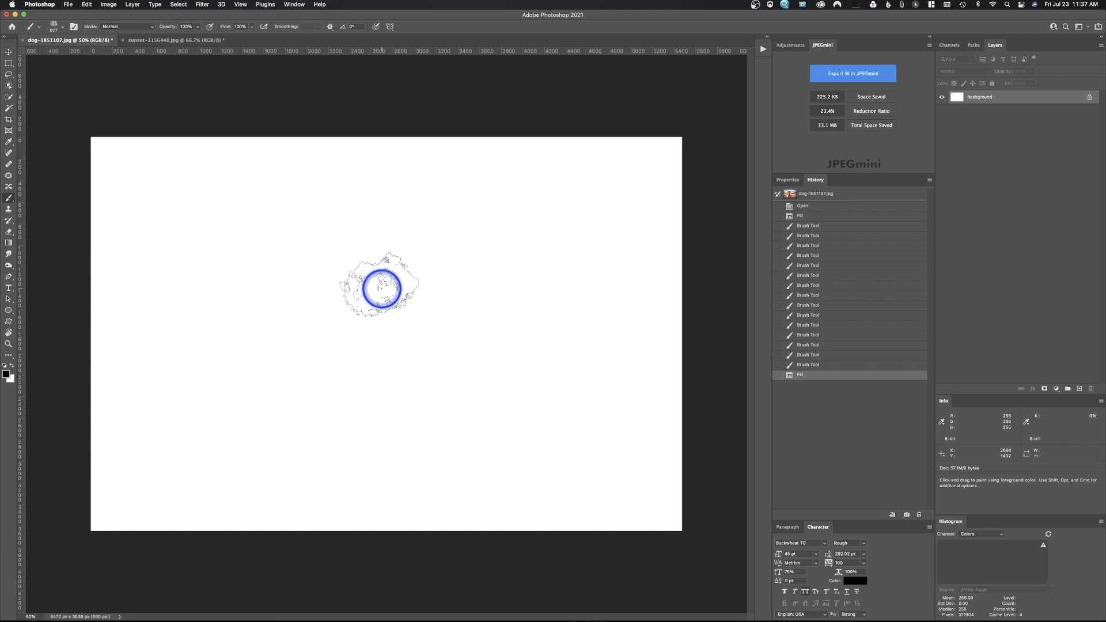
pyautogui.press('.')
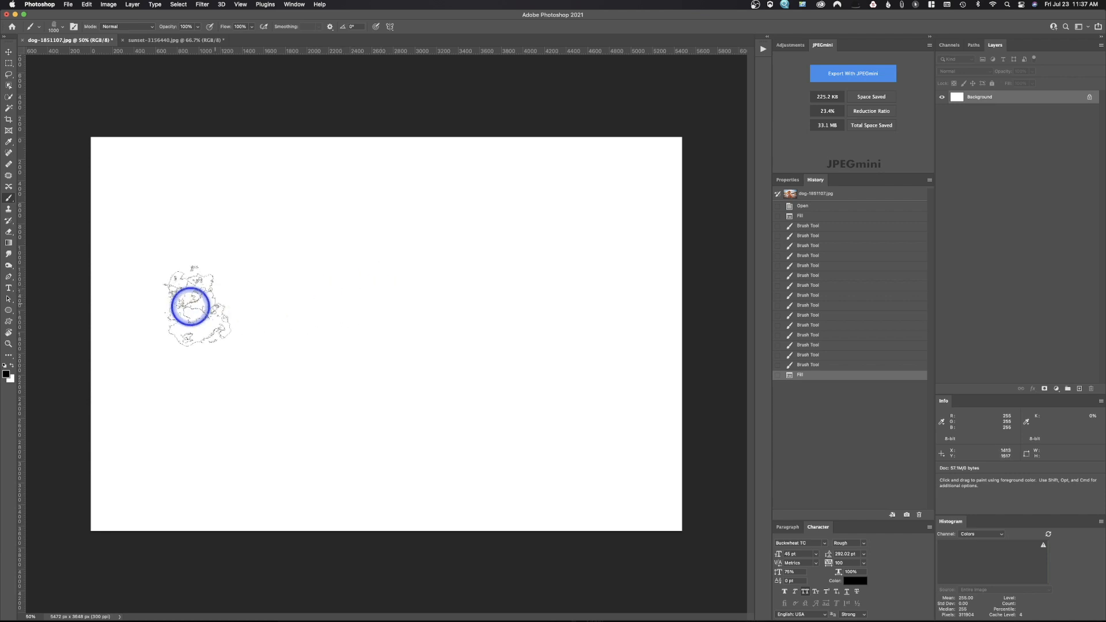
pyautogui.moveTo(252, 279)
pyautogui.mouseDown()
pyautogui.moveTo(364, 280)
pyautogui.moveTo(420, 295)
pyautogui.moveTo(579, 296)
pyautogui.mouseUp()
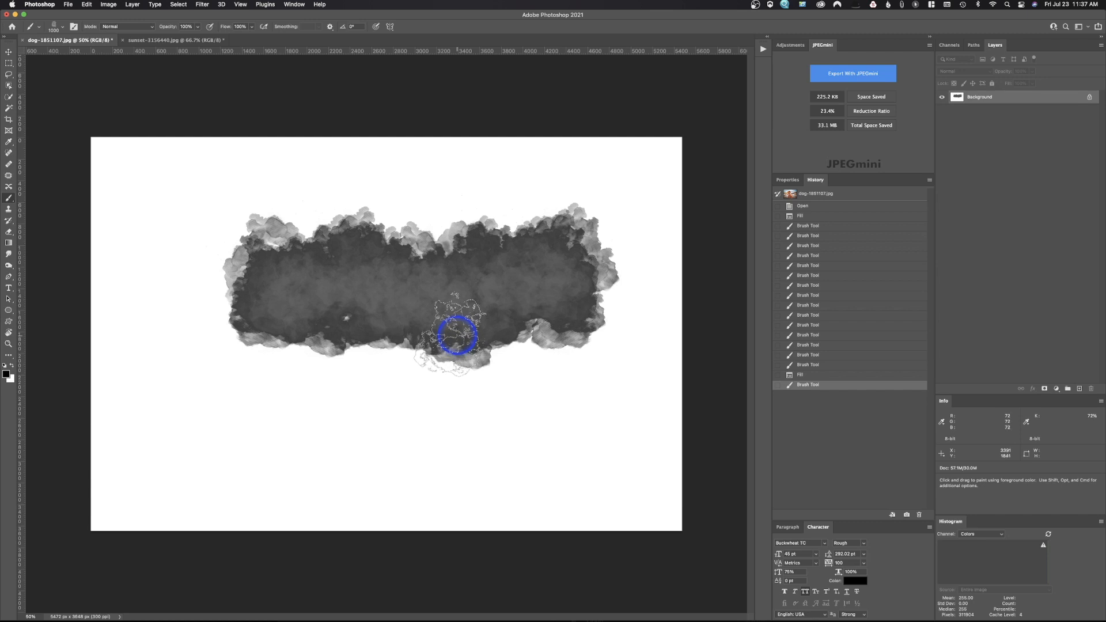
# Step: Try erasing along the band's lower-left edge with the round Eraser, undo that stroke, and return to the Brush tool
pyautogui.click(9, 233)
pyautogui.moveTo(334, 339)
pyautogui.mouseDown()
pyautogui.moveTo(397, 340)
pyautogui.moveTo(224, 337)
pyautogui.mouseUp()
pyautogui.press('super+z')
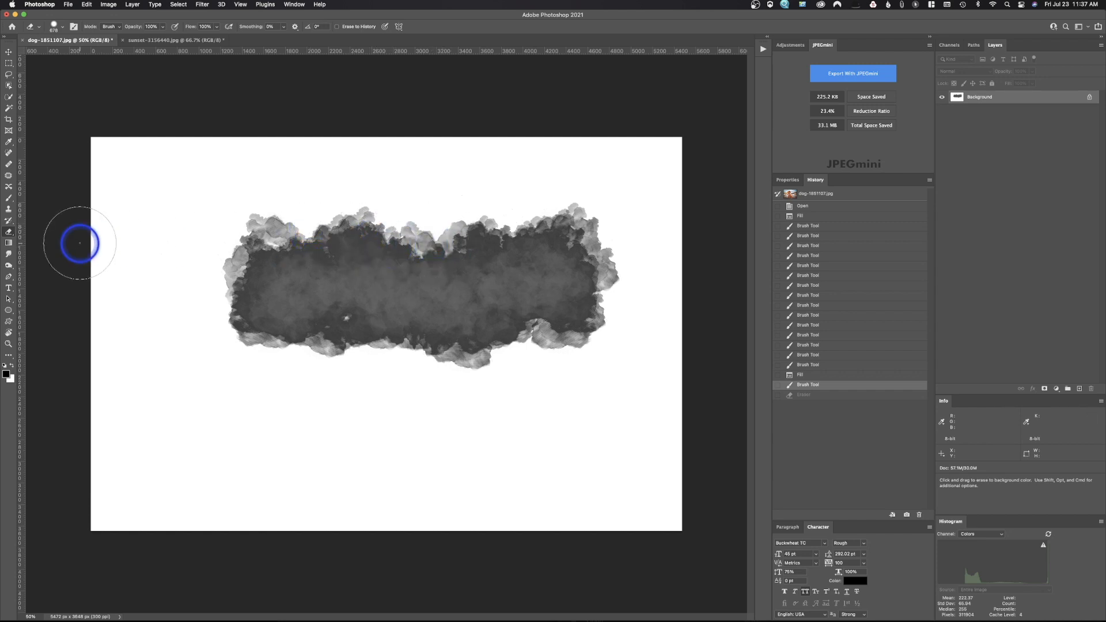
pyautogui.click(12, 199)
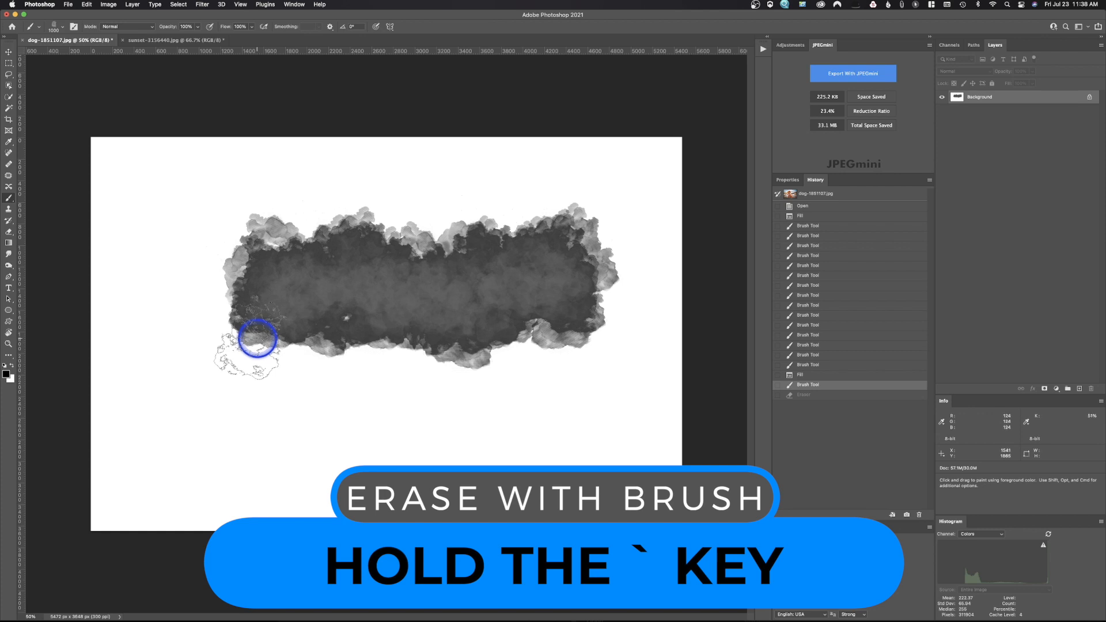
# Step: Temporarily erase with the current cloud-like brush tip, lightening the lower half of the band and its upper and right parts
pyautogui.press('`')
pyautogui.moveTo(257, 338); pyautogui.dragTo(570, 354)
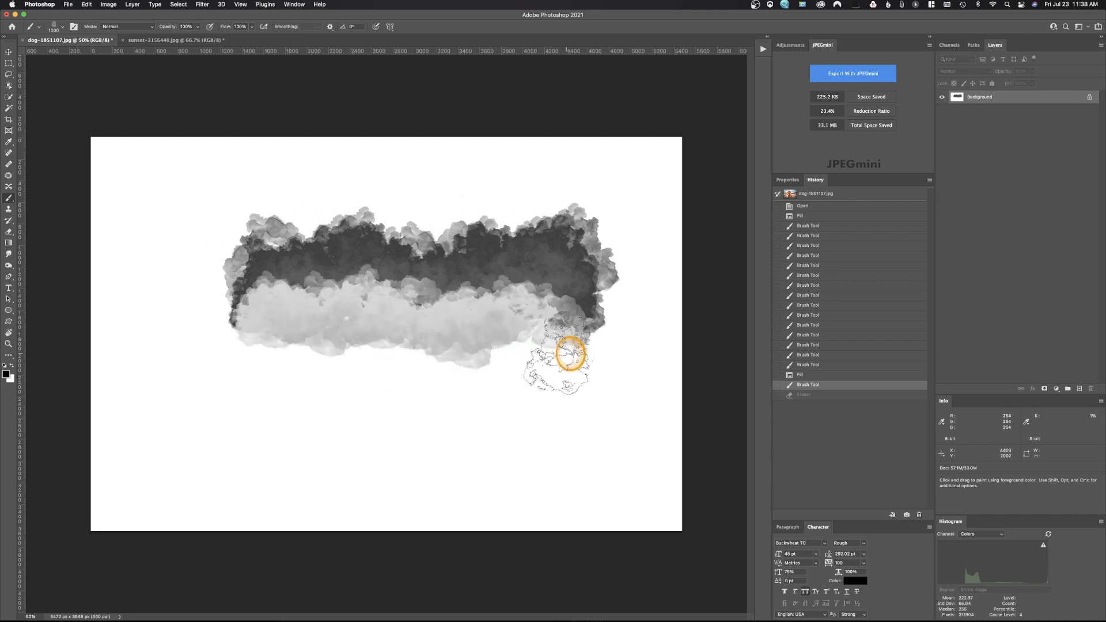
pyautogui.press('`')
pyautogui.moveTo(605, 197)
pyautogui.mouseDown()
pyautogui.moveTo(324, 185)
pyautogui.moveTo(261, 195)
pyautogui.moveTo(550, 193)
pyautogui.moveTo(603, 216)
pyautogui.moveTo(605, 293)
pyautogui.moveTo(591, 310)
pyautogui.moveTo(425, 353)
pyautogui.moveTo(380, 341)
pyautogui.mouseUp()
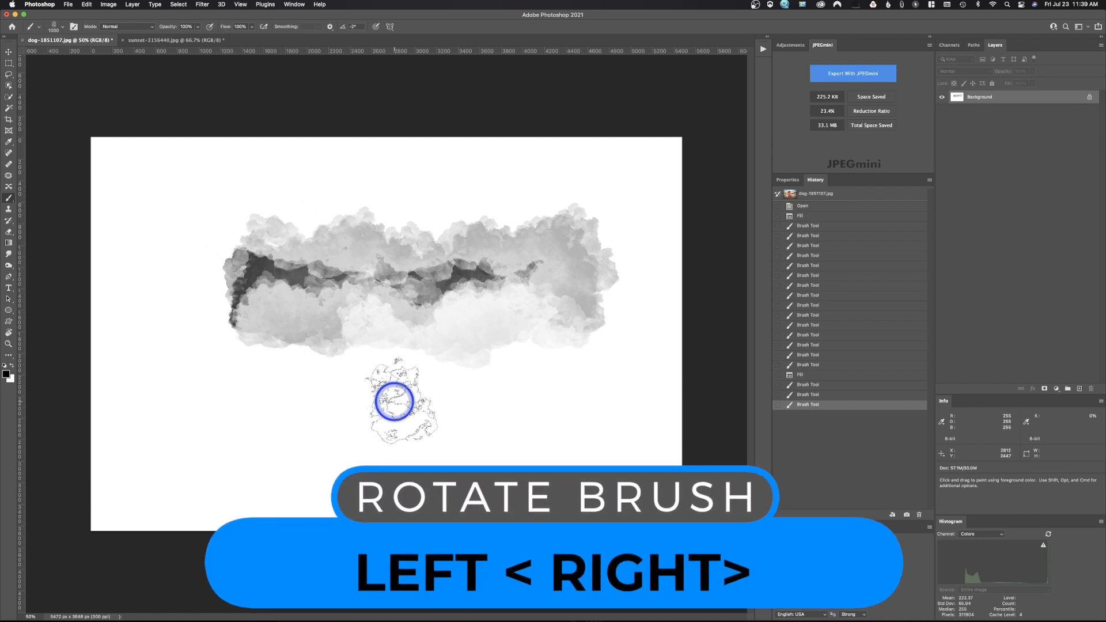
# Step: Rotate the cloud-like brush tip counterclockwise in 1° increments to an angle of about 22°
pyautogui.press('Left')
pyautogui.press('Left')
pyautogui.press('Left')
pyautogui.press('Left')
pyautogui.press('Left')
pyautogui.press('Left')
pyautogui.press('Left')
pyautogui.press('Left')
pyautogui.press('Left')
pyautogui.press('Left')
pyautogui.press('Left')
pyautogui.press('Left')
pyautogui.press('Left')
pyautogui.press('Left')
pyautogui.press('Left')
pyautogui.press('Left')
pyautogui.press('Left')
pyautogui.press('Left')
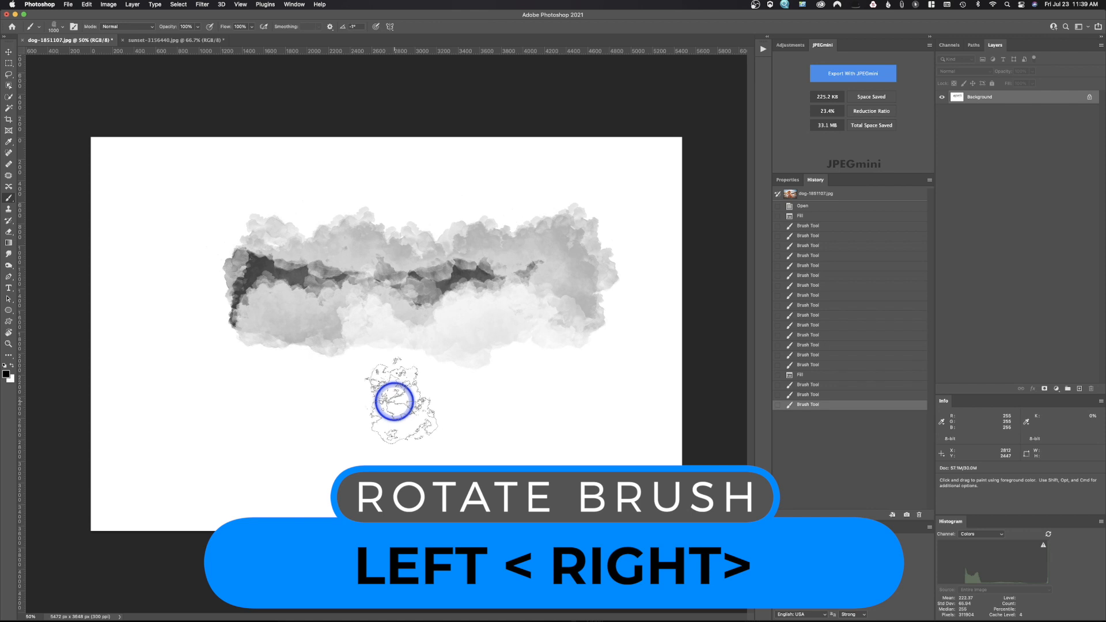
pyautogui.press('Left')
pyautogui.press('Left')
pyautogui.press('Left')
pyautogui.press('Left')
pyautogui.press('Left')
pyautogui.press('Left')
pyautogui.press('Left')
pyautogui.press('Left')
pyautogui.press('Left')
pyautogui.press('Left')
pyautogui.press('Left')
pyautogui.press('Left')
pyautogui.press('Left')
pyautogui.press('Left')
pyautogui.press('Left')
pyautogui.press('Left')
pyautogui.press('Left')
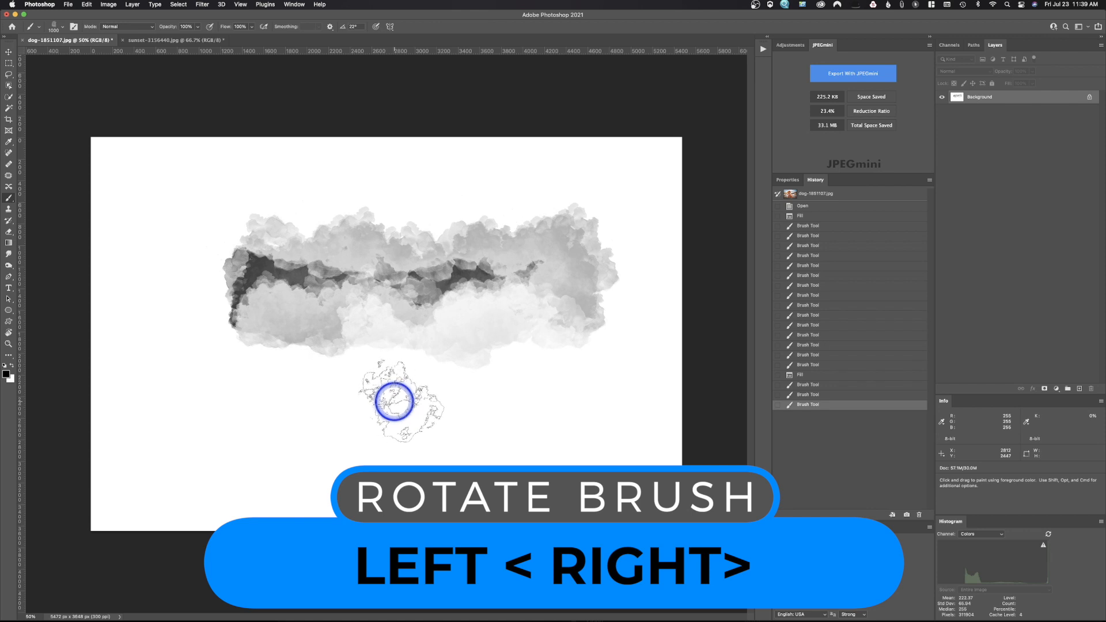
# Step: Rotate the cloud-like brush tip clockwise in 1° increments to an angle of 7°
pyautogui.press('Right')
pyautogui.press('Right')
pyautogui.press('Right')
pyautogui.press('Right')
pyautogui.press('Right')
pyautogui.press('Right')
pyautogui.press('Right')
pyautogui.press('Right')
pyautogui.press('Right')
pyautogui.press('Right')
pyautogui.press('Right')
pyautogui.press('Right')
pyautogui.press('Right')
pyautogui.press('Right')
pyautogui.press('Right')
pyautogui.press('Right')
pyautogui.press('Right')
pyautogui.press('Right')
pyautogui.press('Right')
pyautogui.press('Right')
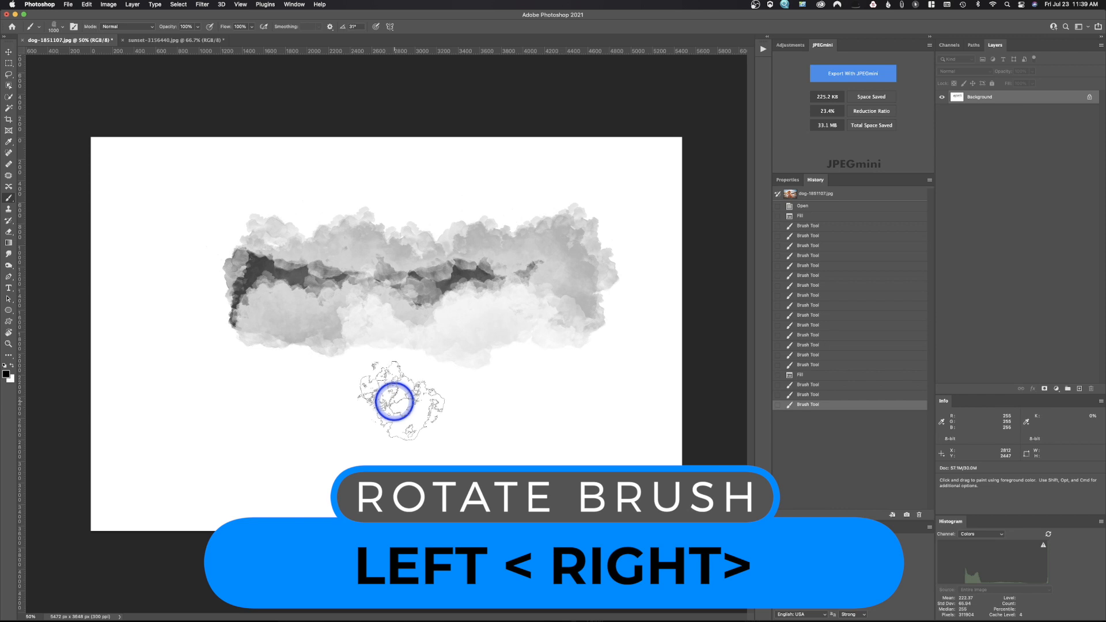
pyautogui.press('Right')
pyautogui.press('Right')
pyautogui.press('Right')
pyautogui.press('Right')
pyautogui.press('Right')
pyautogui.press('Right')
pyautogui.press('Right')
pyautogui.press('Right')
pyautogui.press('Right')
pyautogui.press('Right')
pyautogui.press('Right')
pyautogui.press('Right')
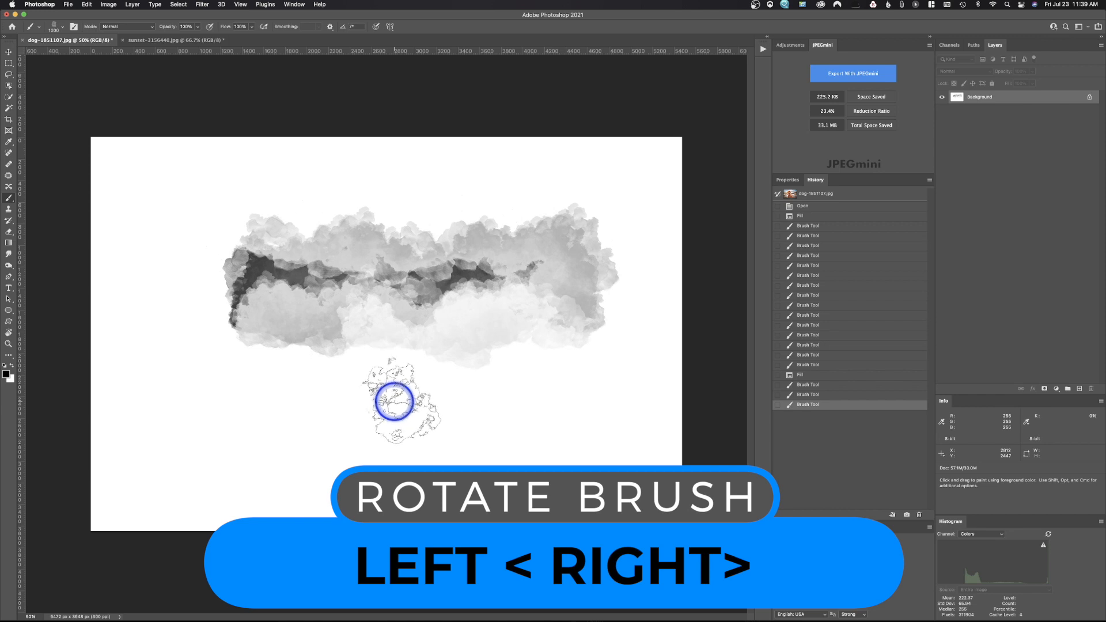